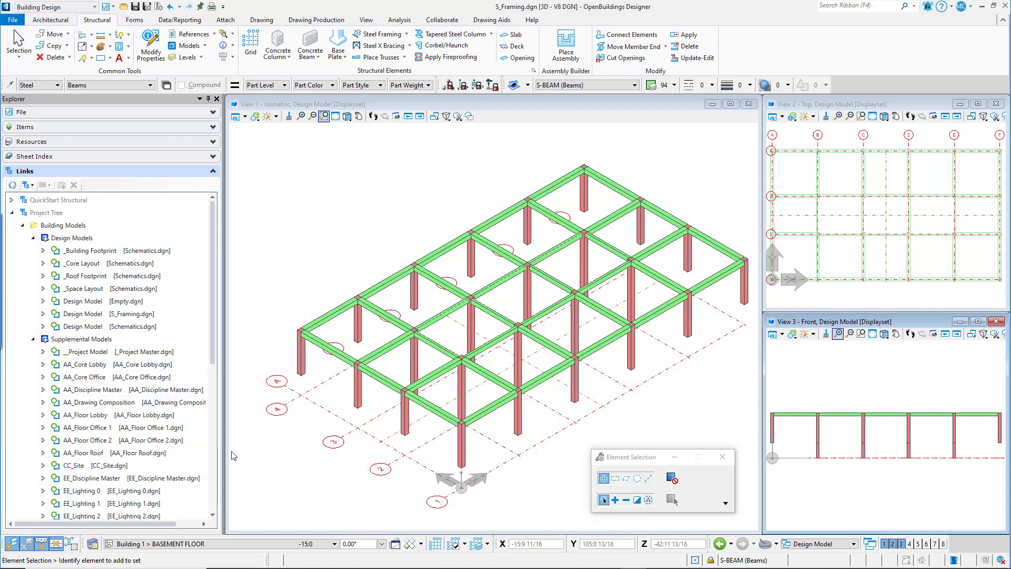
Step: Make Building 1 > FLOOR 1, at elevation 15:0, the active level
click(250, 544)
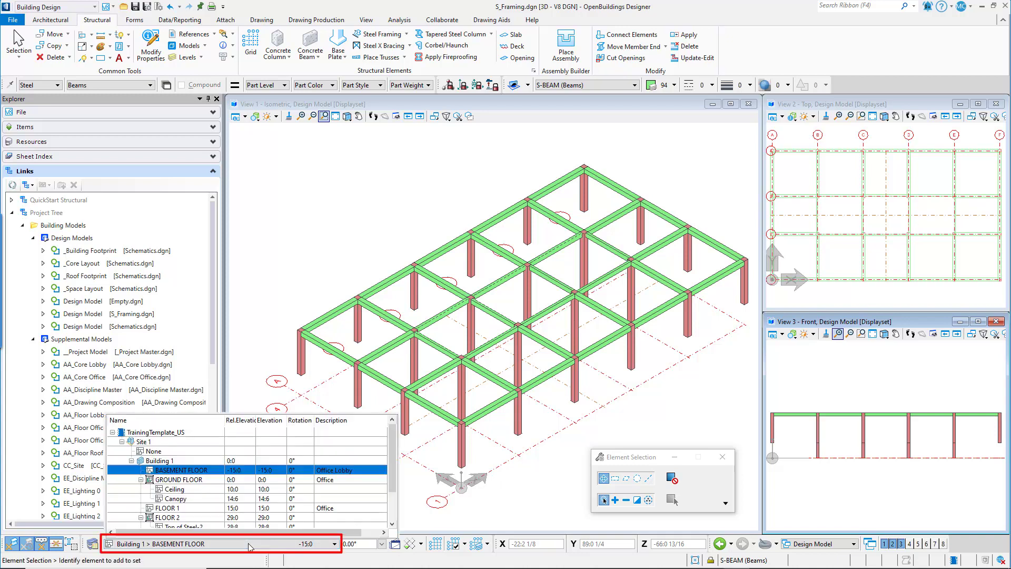
click(195, 509)
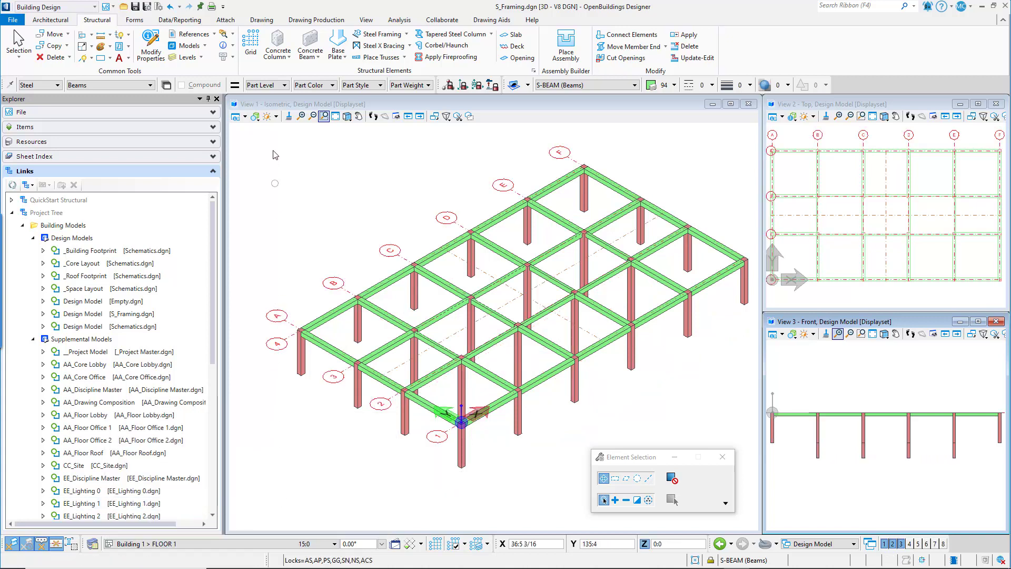
Step: Switch from Concrete Column to the Steel Column tool with W12X35 settings
click(289, 57)
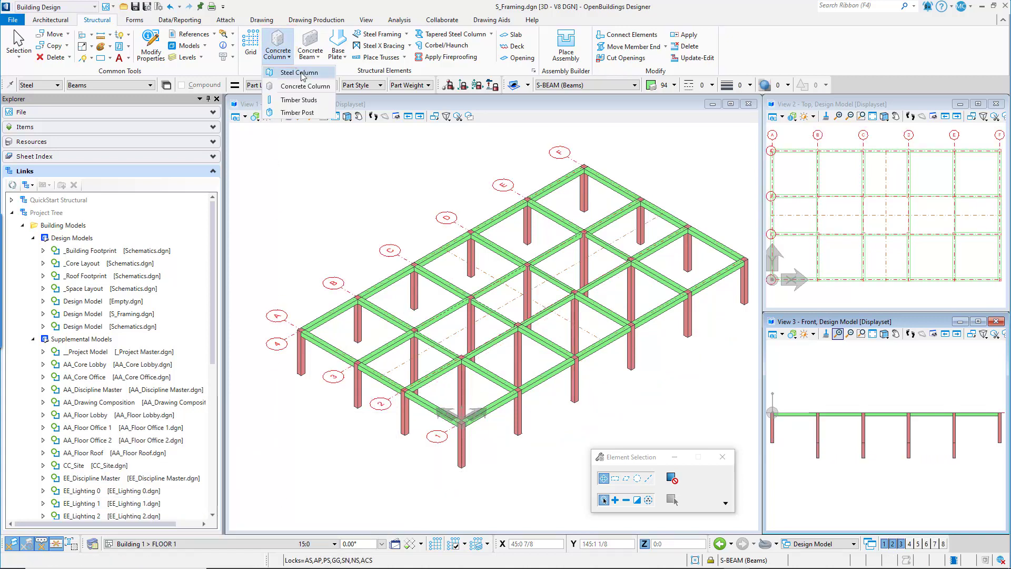
click(302, 76)
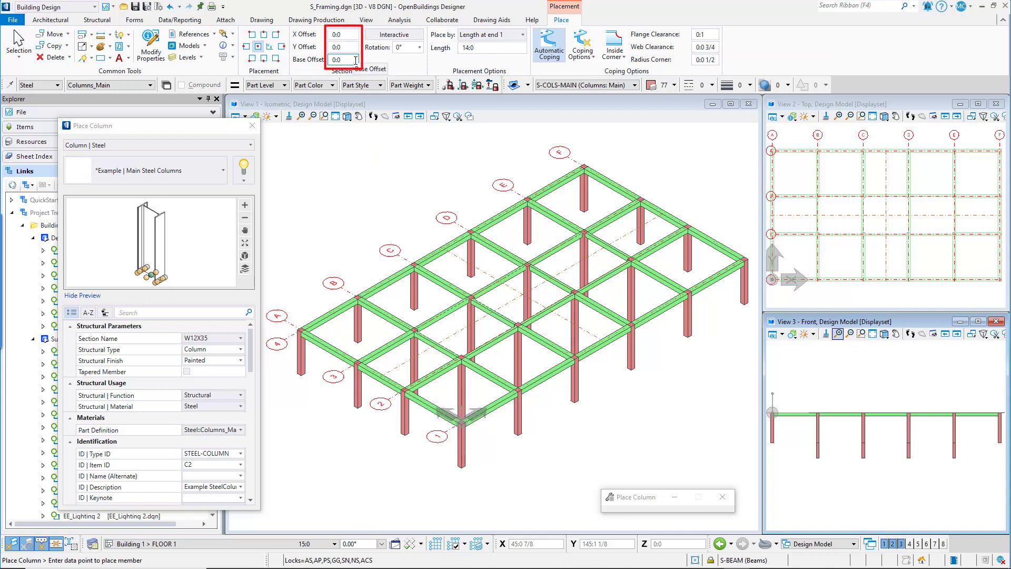
Step: Rotate the steel columns 90° and set placement to Grid mode
click(420, 48)
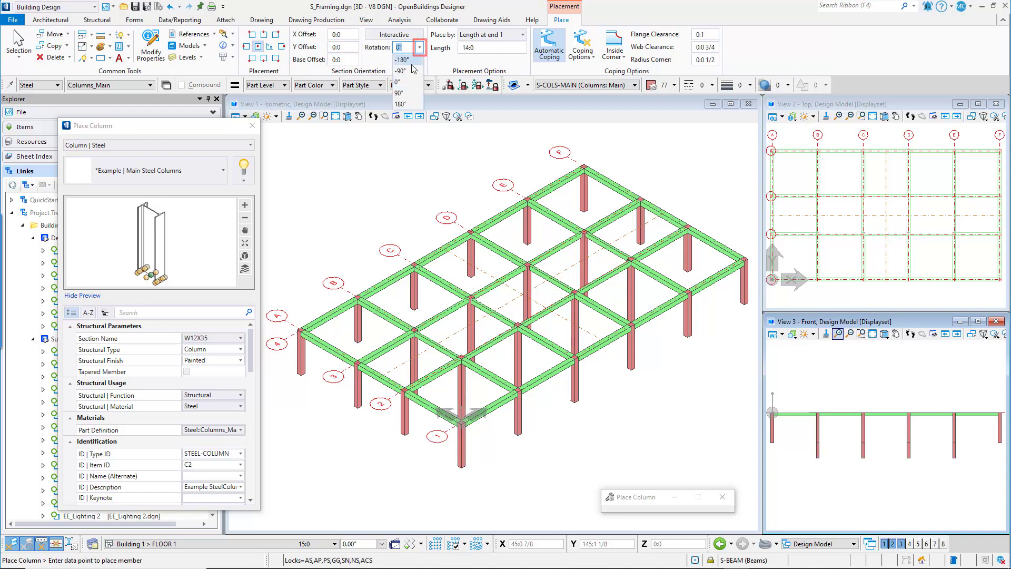
click(409, 93)
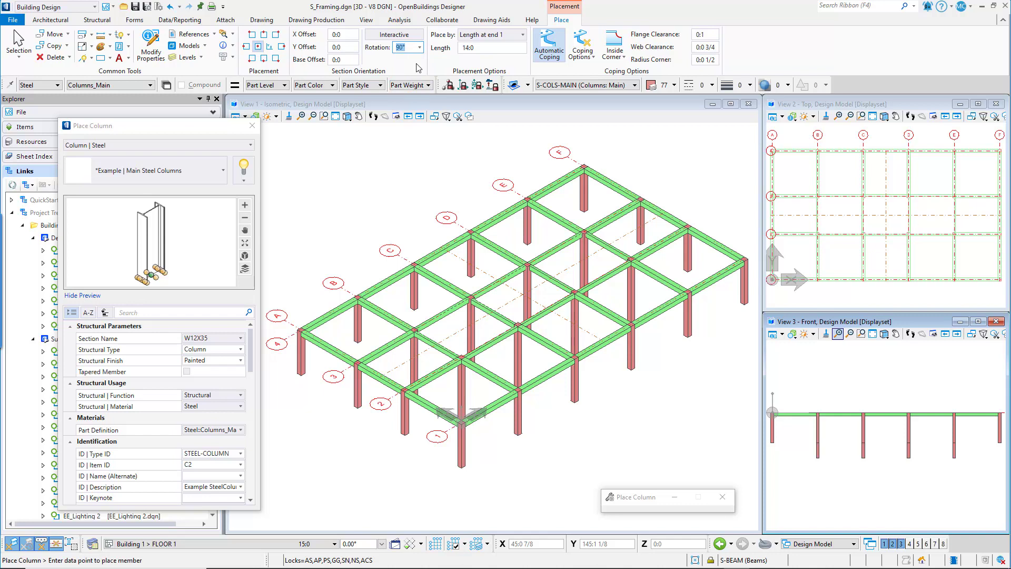
click(495, 36)
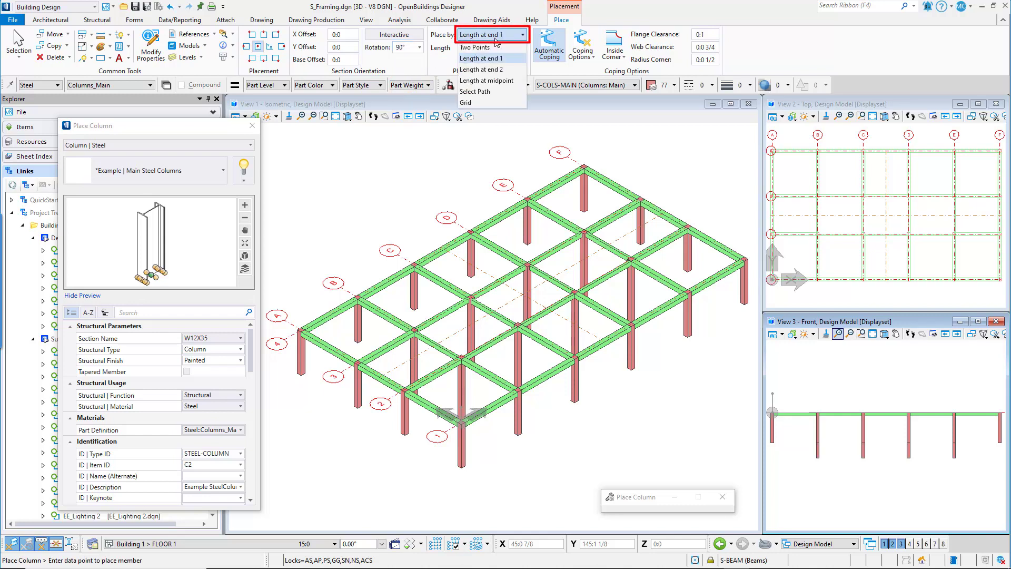
click(490, 102)
Step: Change the column length from 14:0 to 27:8 and turn off automatic coping
click(473, 48)
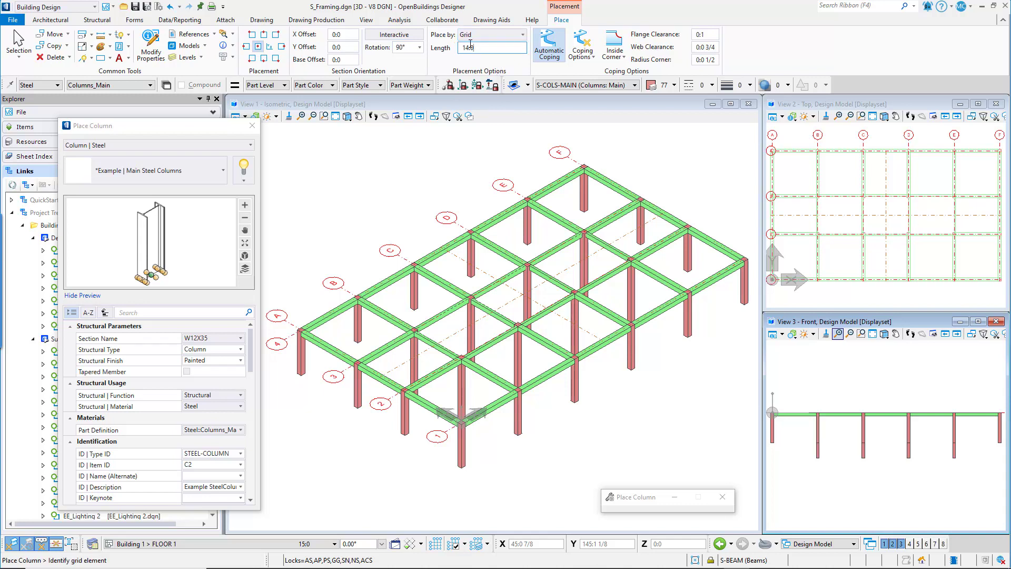
drag(481, 48, 459, 52)
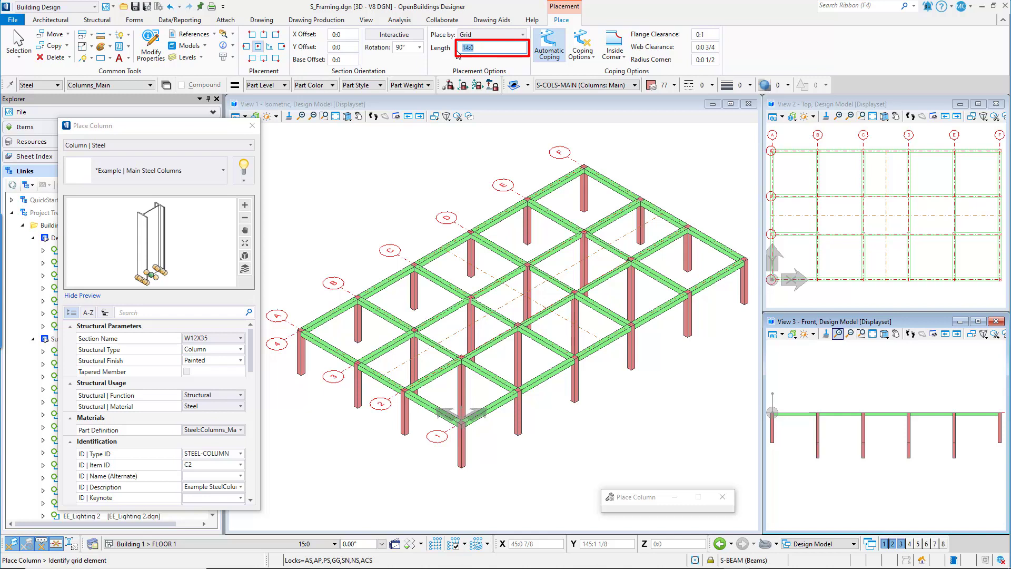
text(27:8)
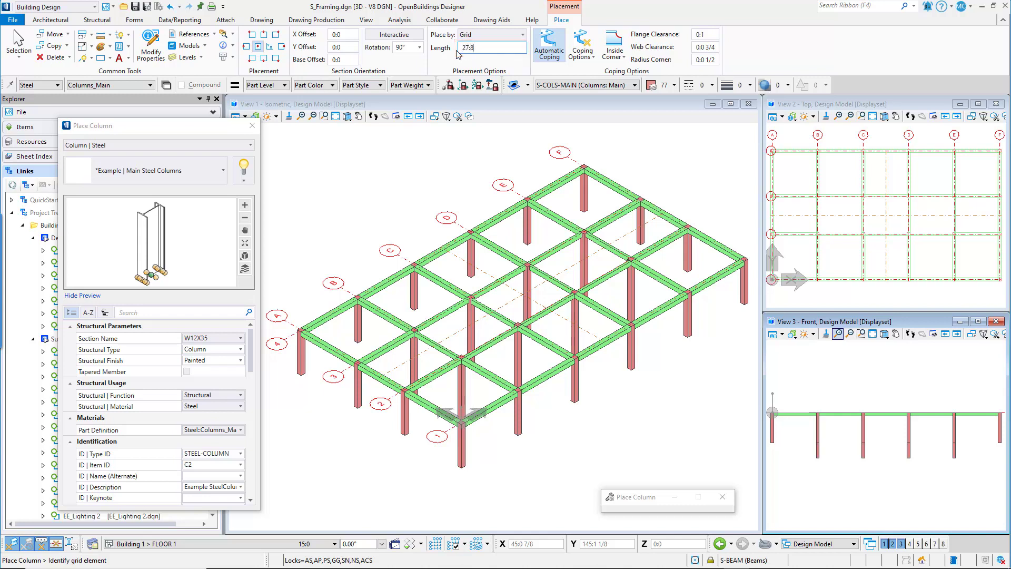
key(Return)
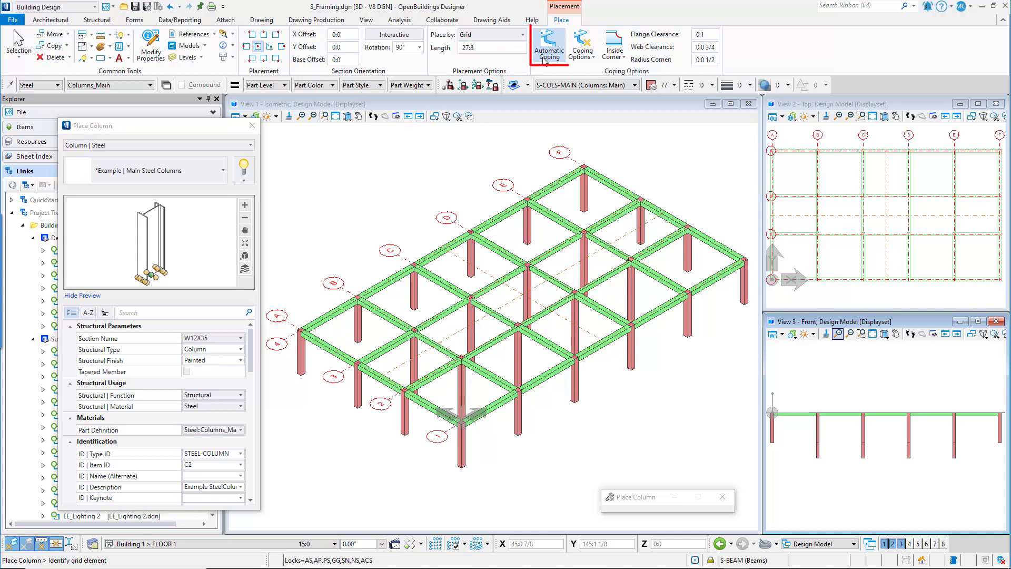
click(545, 59)
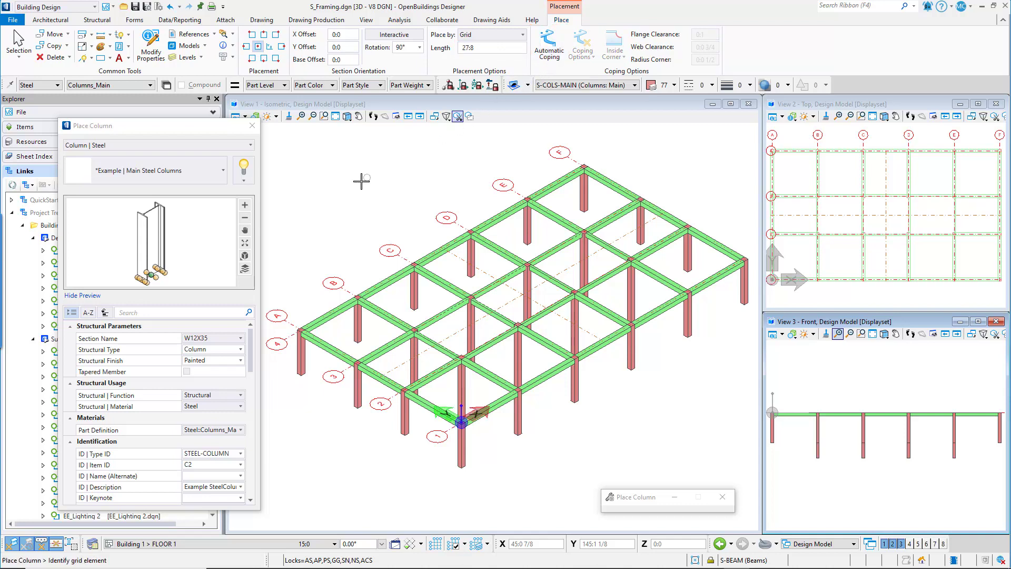
click(223, 171)
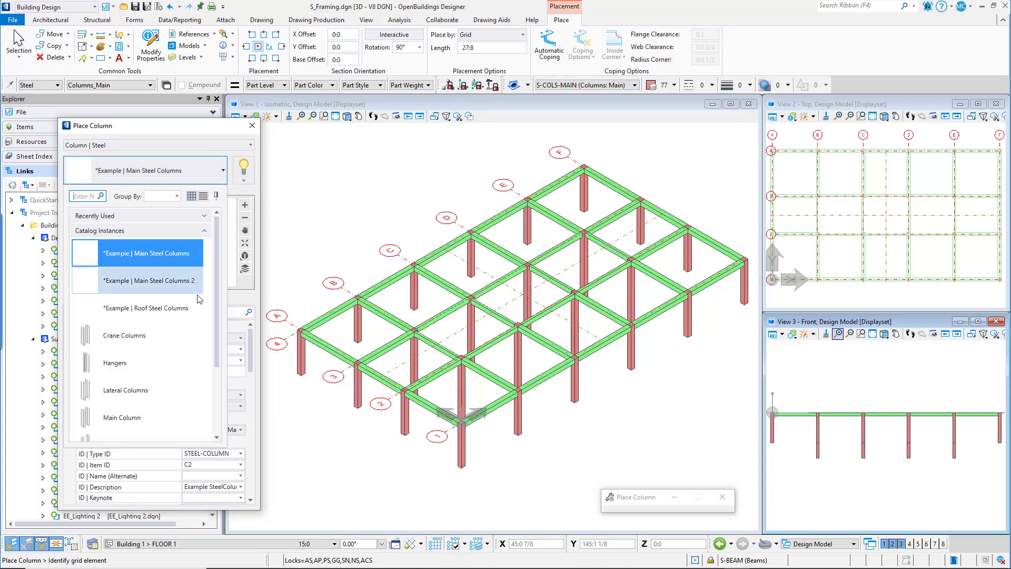
click(191, 266)
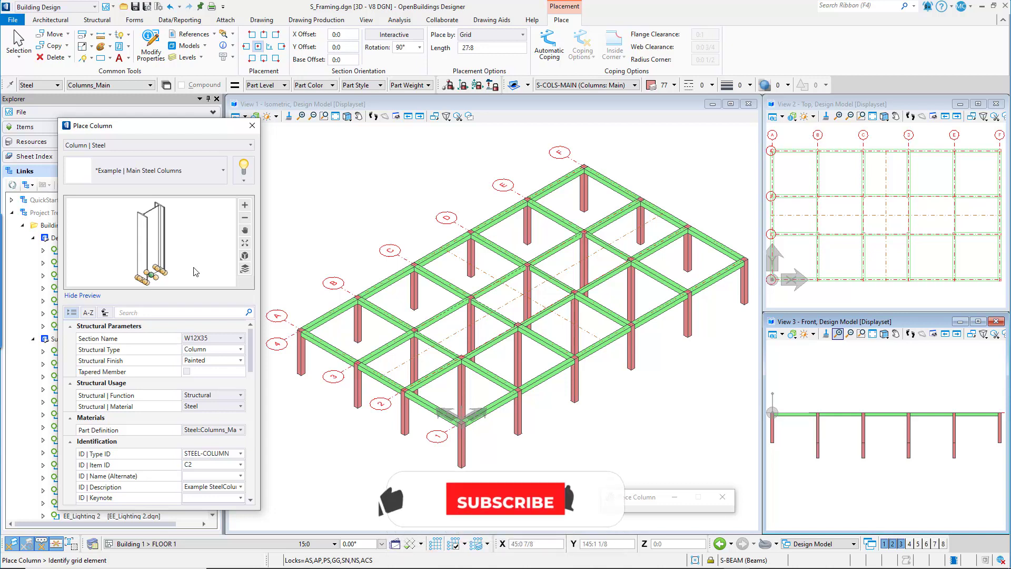
click(223, 341)
click(224, 343)
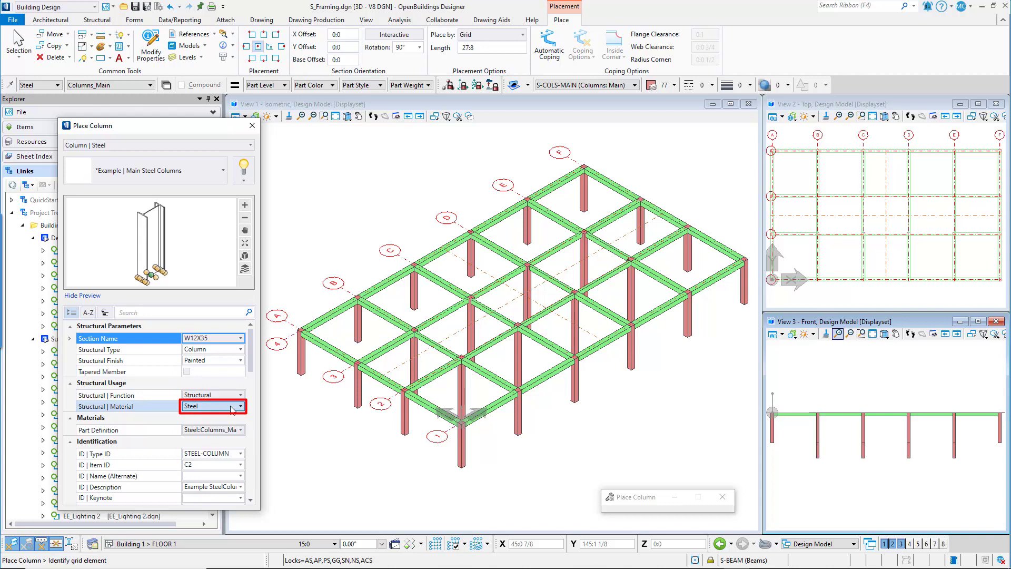
click(181, 430)
drag(180, 430, 157, 426)
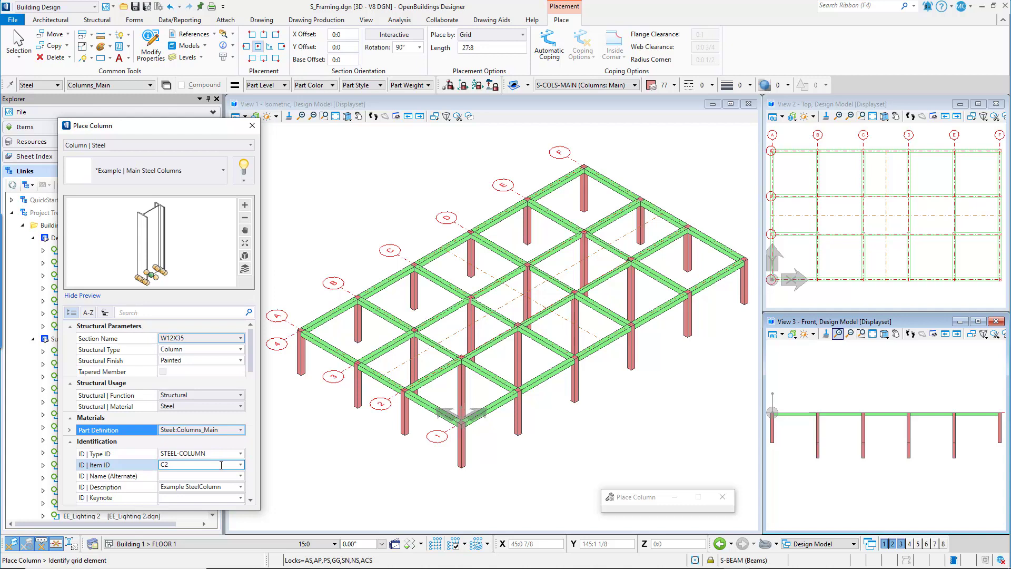
click(224, 485)
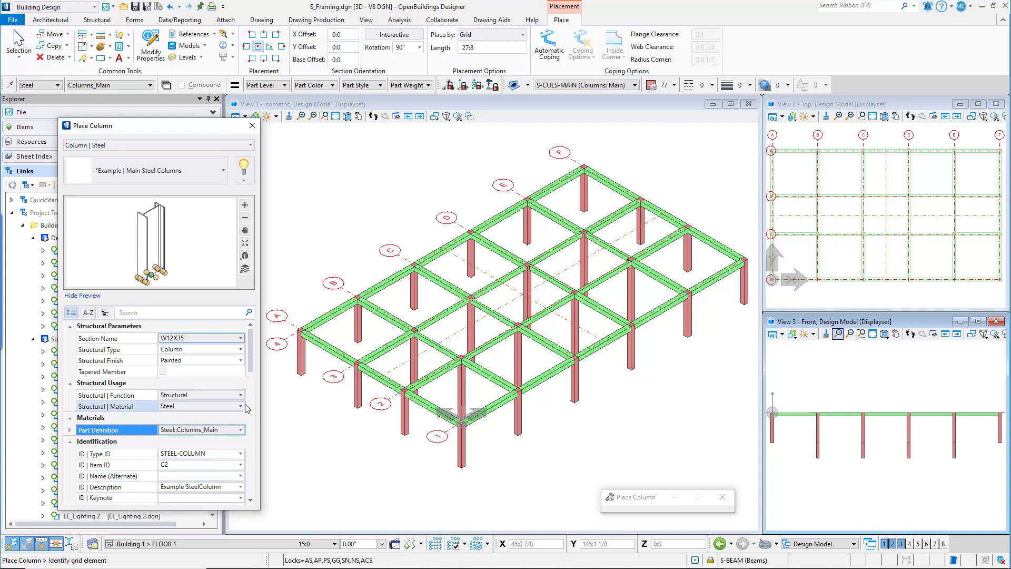
drag(251, 363, 251, 425)
click(222, 423)
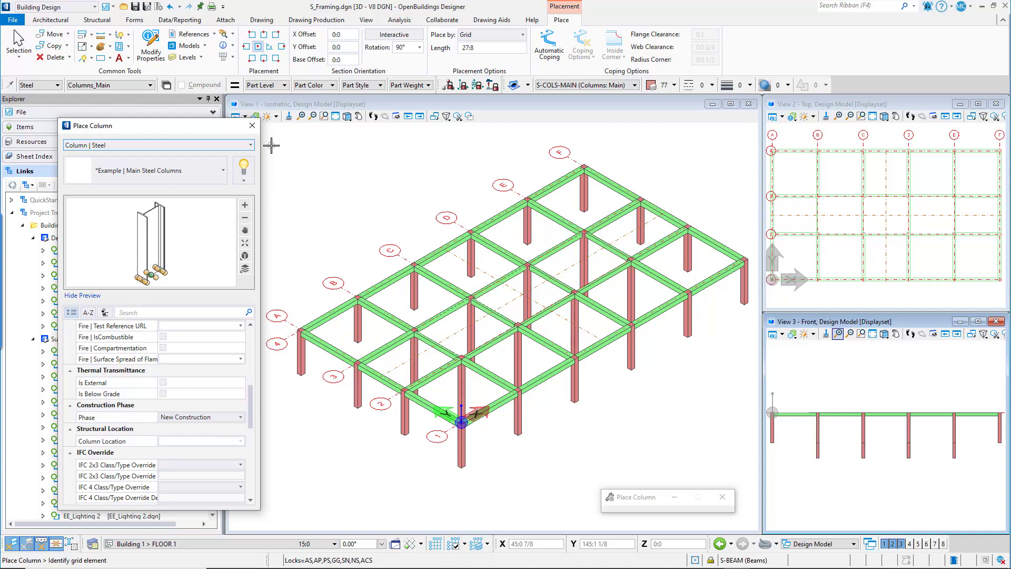
Step: Box-select the grid lines in View 1, add more with Ctrl, and identify another major line
drag(268, 136, 752, 436)
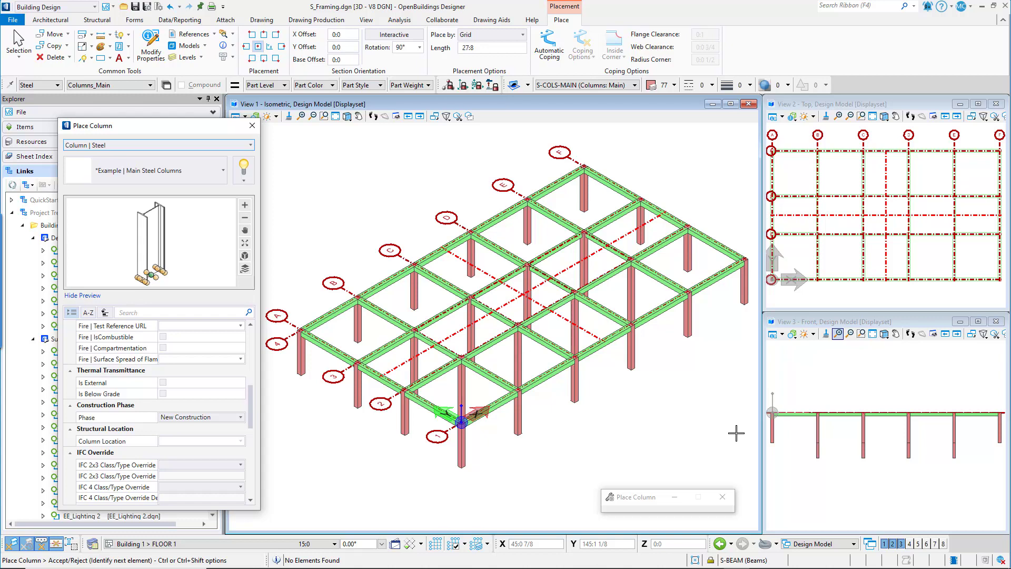
key(ctrl)
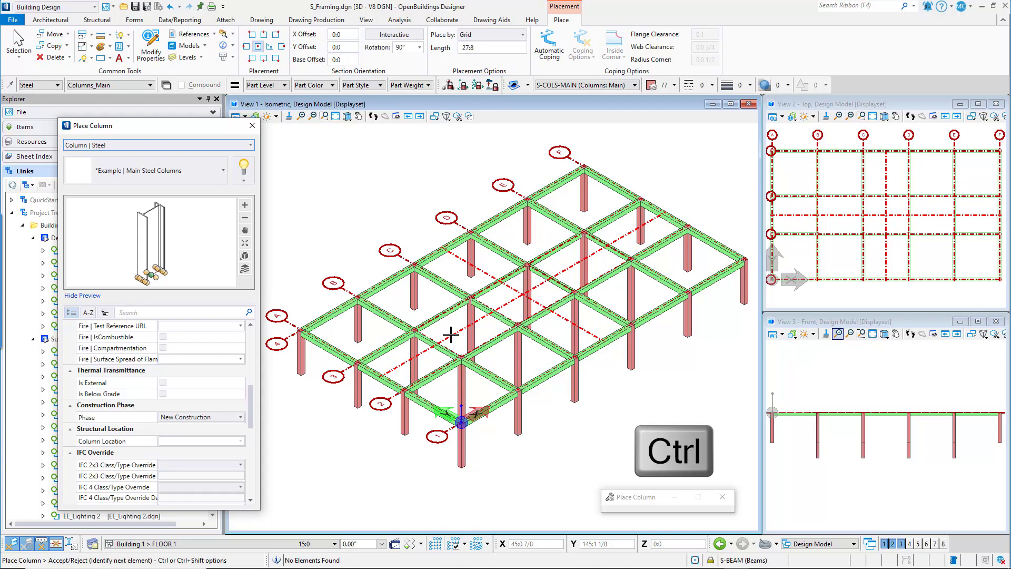
right_click(454, 261)
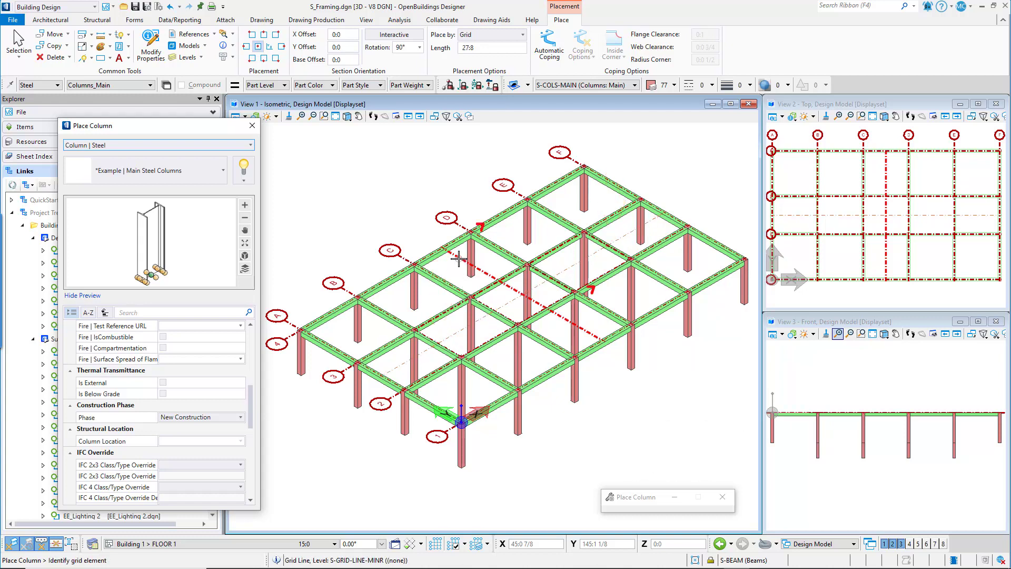
click(386, 193)
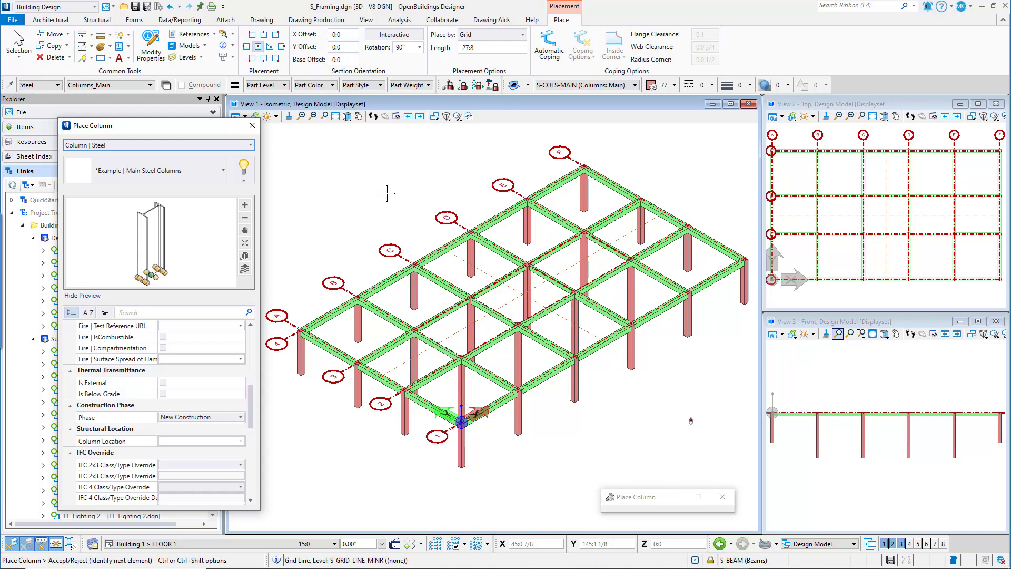
Step: Accept the grid selection to place 27:8 steel columns at the intersections, then zoom to check them
click(386, 193)
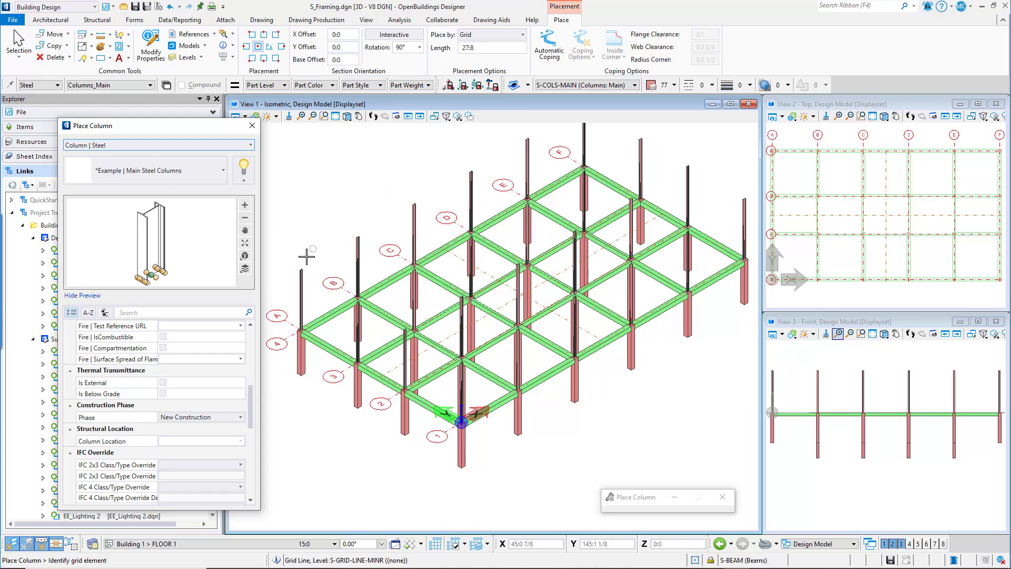
scroll(291, 324, up, 2)
scroll(291, 323, up, 2)
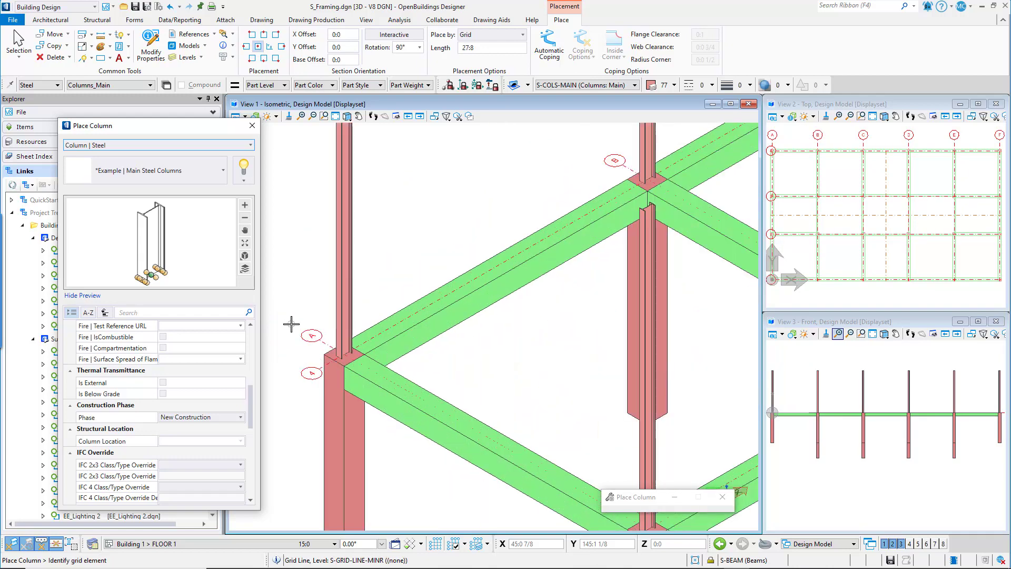
scroll(292, 323, down, 3)
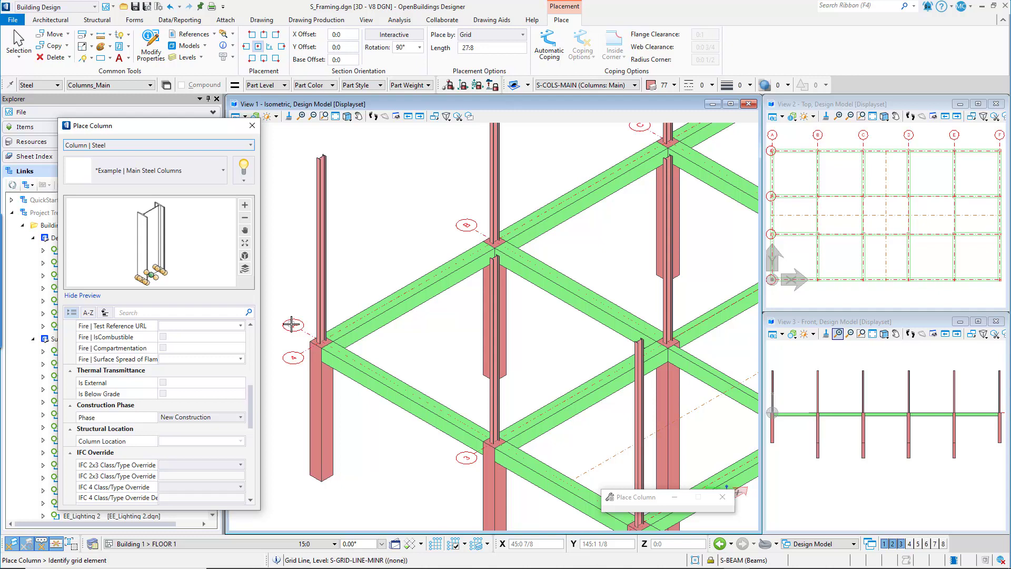